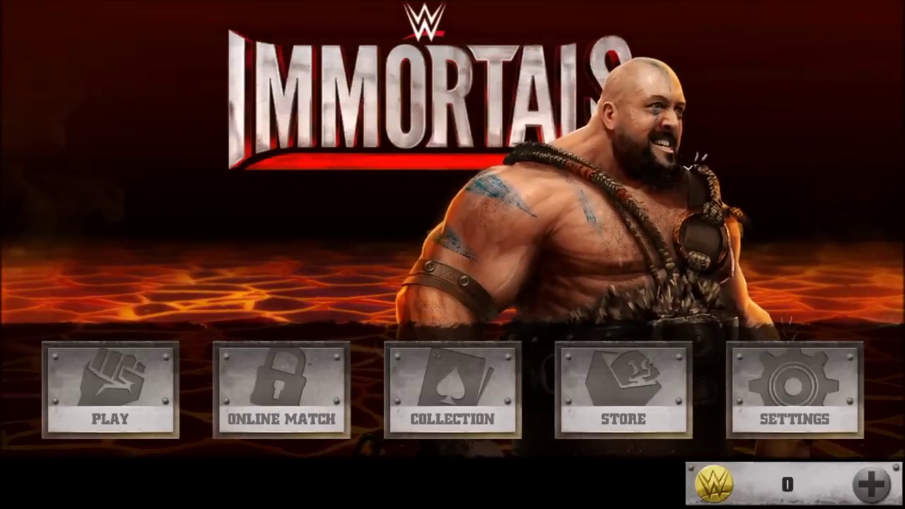
# Look over the character collection, then browse the characters for sale in the store.
pyautogui.click(453, 389)
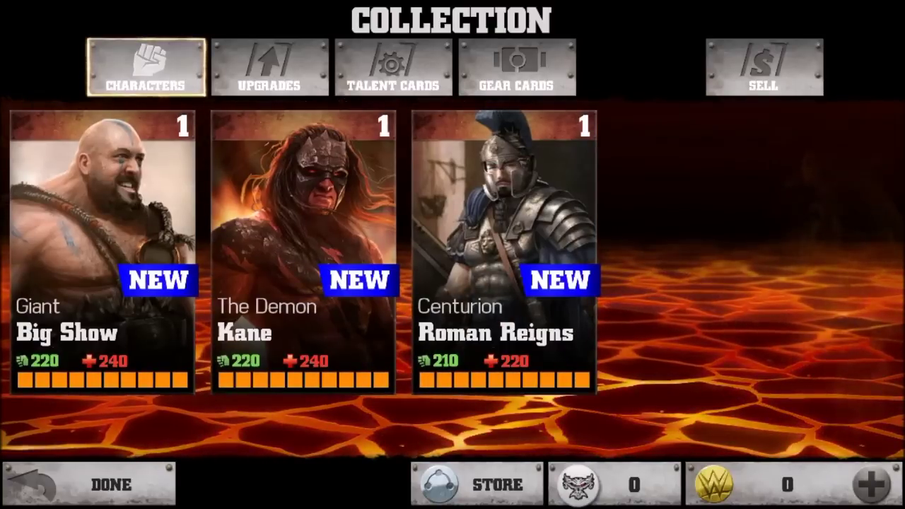
pyautogui.click(111, 484)
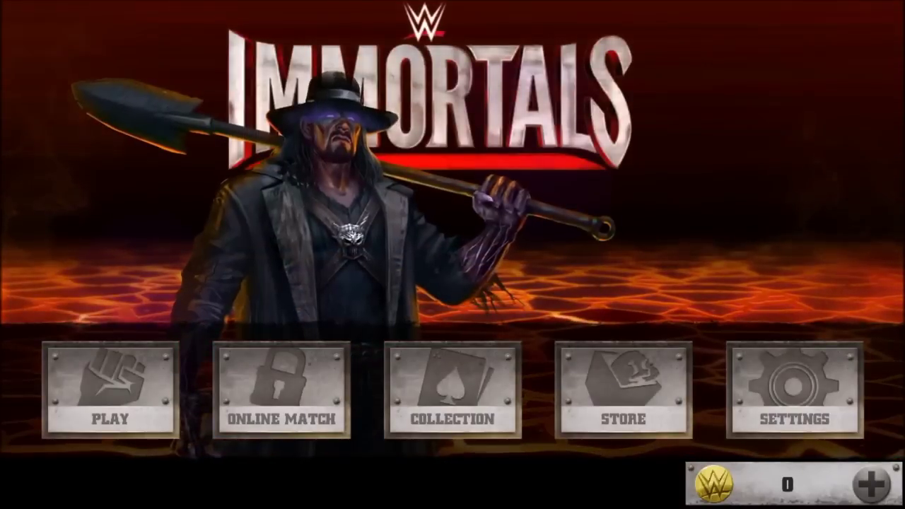
pyautogui.click(623, 389)
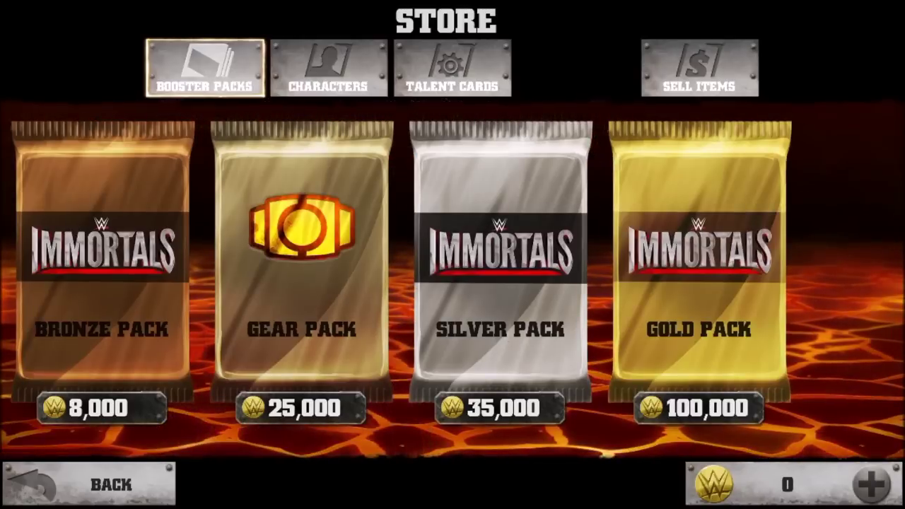
pyautogui.click(328, 68)
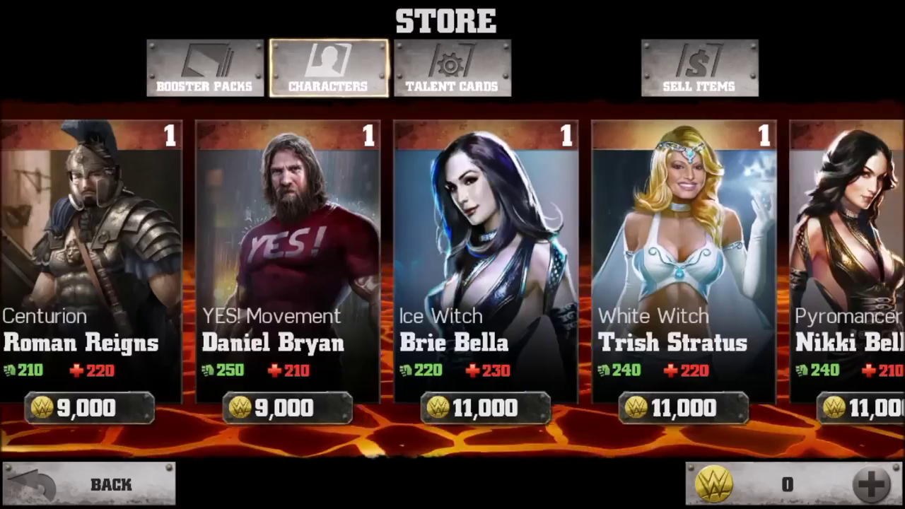
pyautogui.moveTo(707, 269); pyautogui.dragTo(177, 269)
# Try buying the Paul Bearer talent card, dismiss the confirmation, and return to the main menu.
pyautogui.click(453, 68)
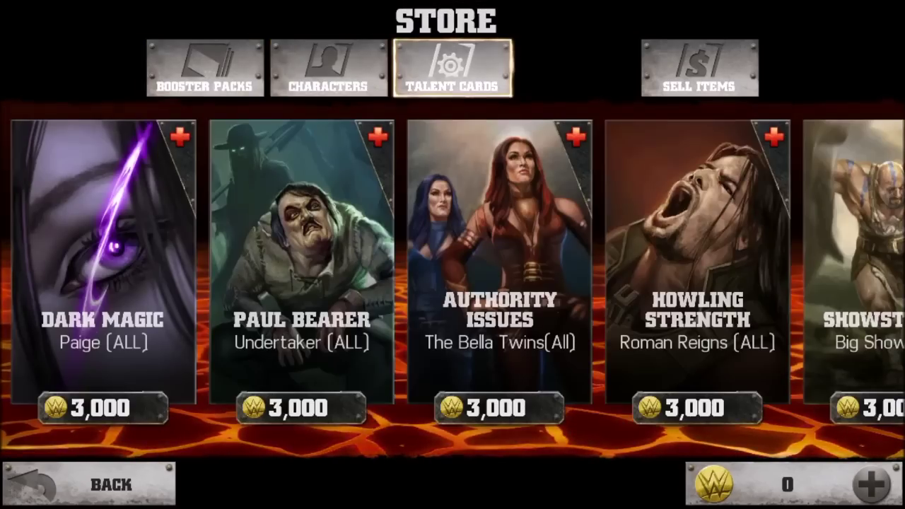
pyautogui.click(301, 261)
pyautogui.click(453, 445)
pyautogui.click(111, 484)
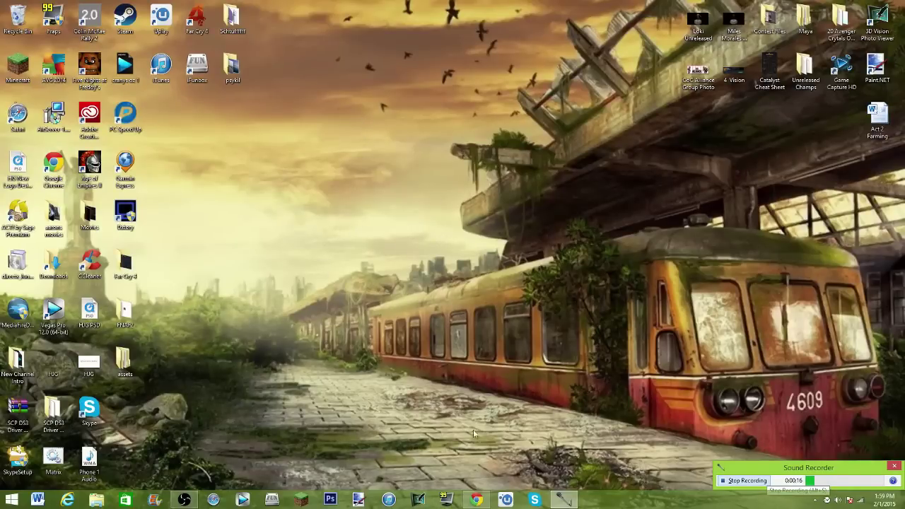
# Download PlayerSave(2).bin from MediaFire and drag a copy onto the desktop.
pyautogui.click(478, 500)
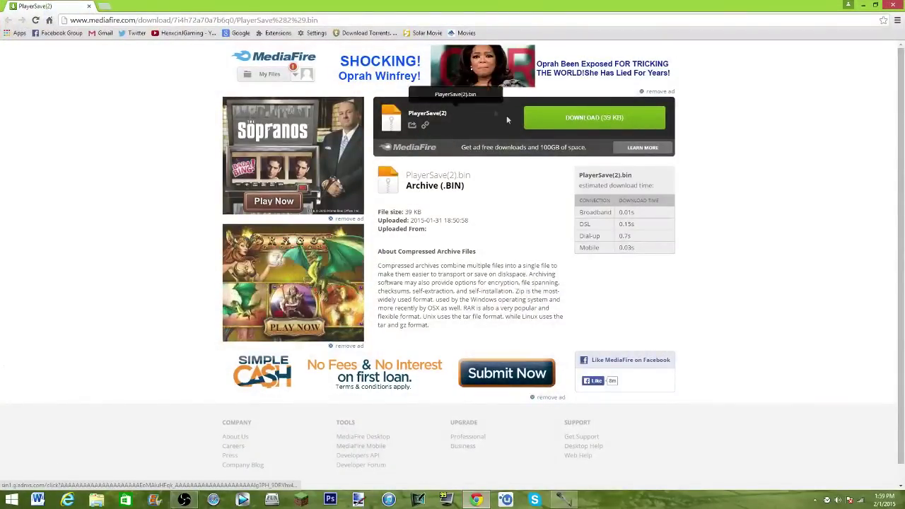
pyautogui.click(554, 121)
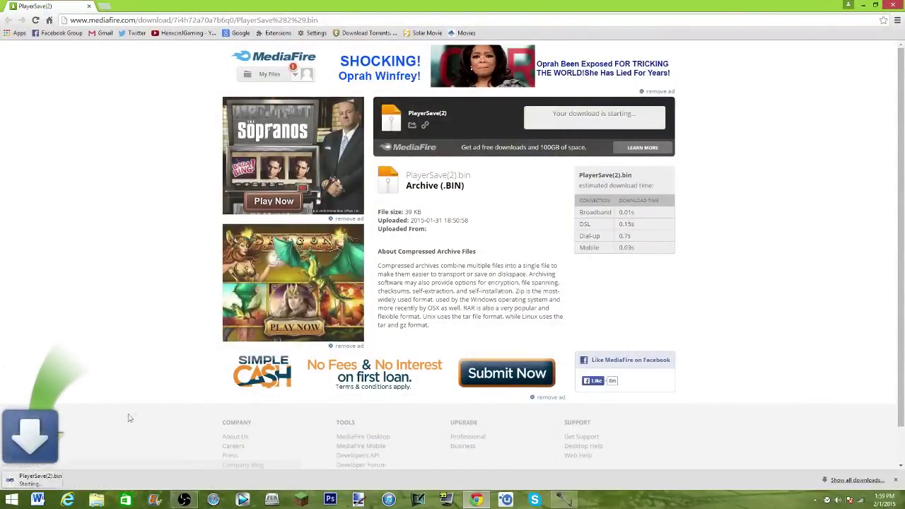
pyautogui.doubleClick(132, 7)
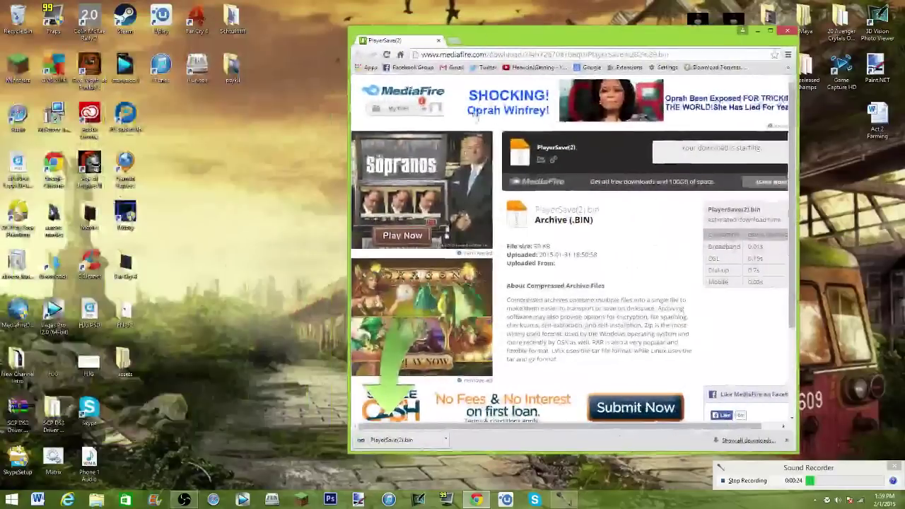
pyautogui.moveTo(408, 442); pyautogui.dragTo(164, 102)
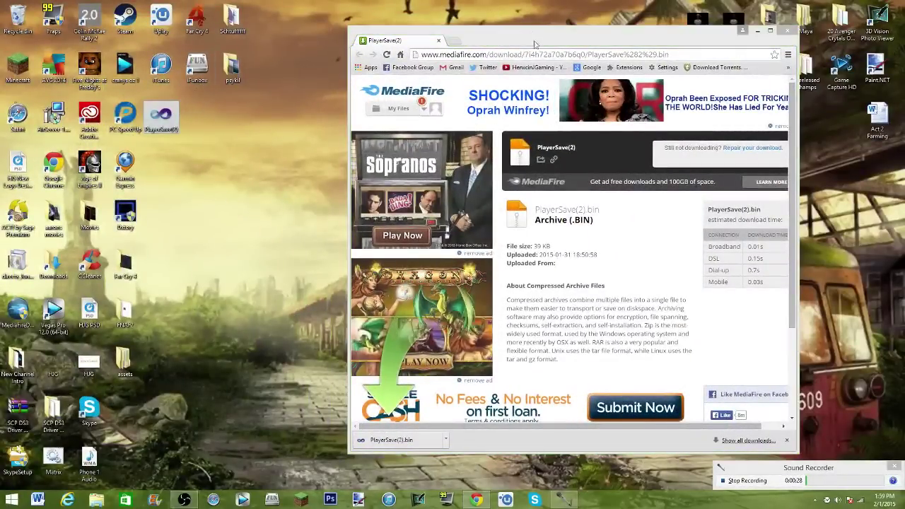
pyautogui.click(770, 30)
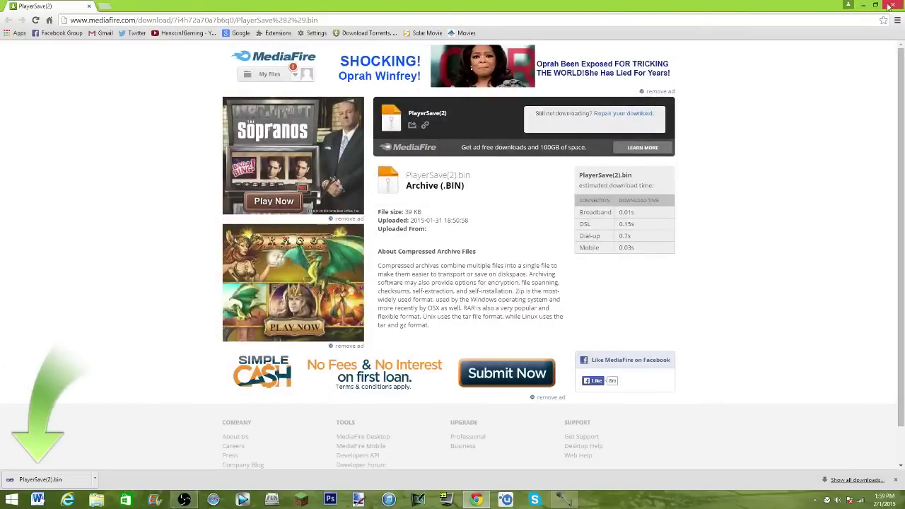
# Minimize the browser and start renaming the PlayerSave(2) file on the desktop.
pyautogui.click(863, 5)
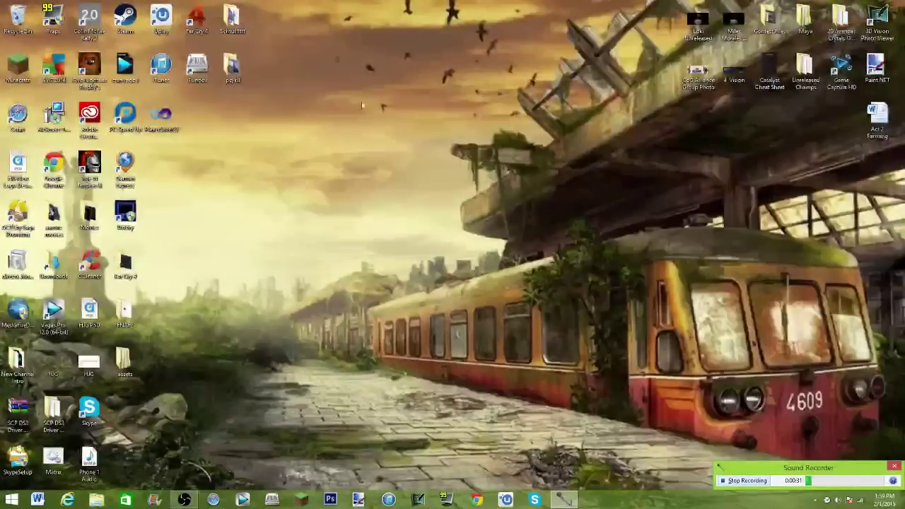
pyautogui.rightClick(173, 134)
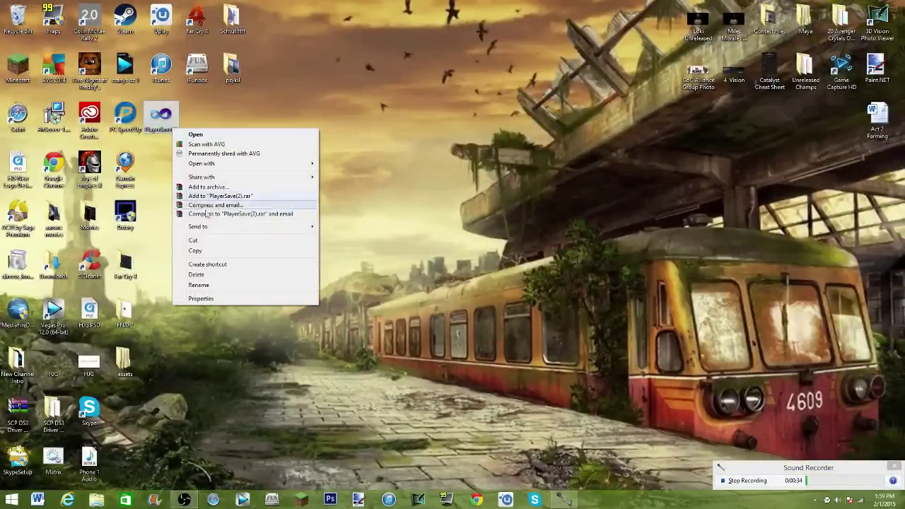
pyautogui.click(201, 285)
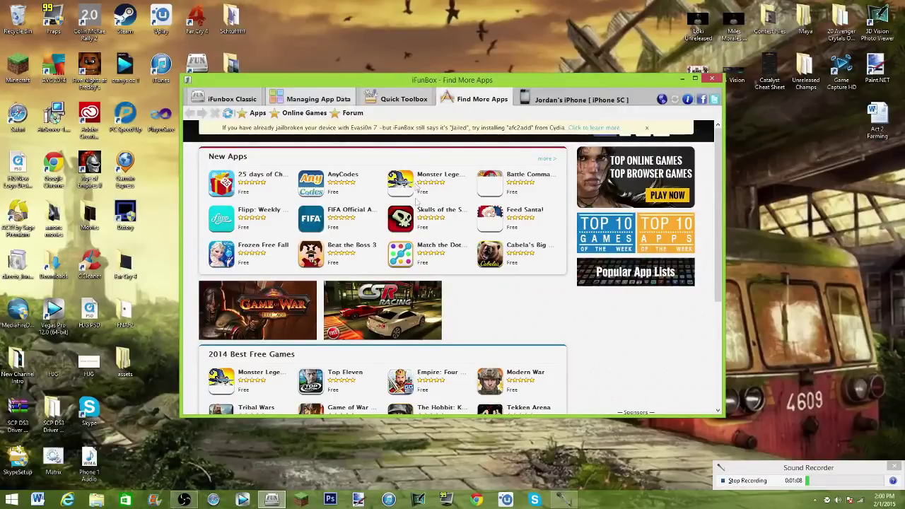
# Switch to iFunbox Classic to list the iPhone's user applications, including Immortals.
pyautogui.click(237, 100)
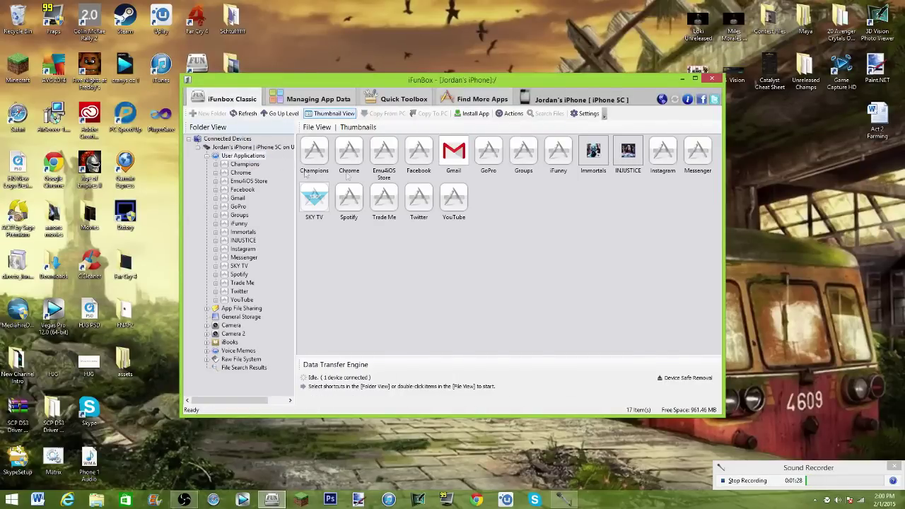
# Delete GameSave and PlayerSave from Immortals' Documents folder, then open its SAVE folder.
pyautogui.doubleClick(594, 152)
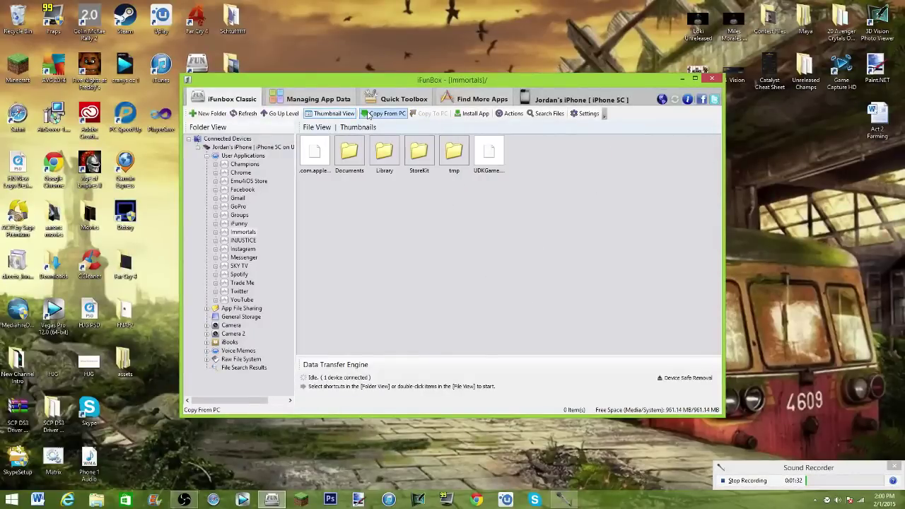
pyautogui.doubleClick(349, 152)
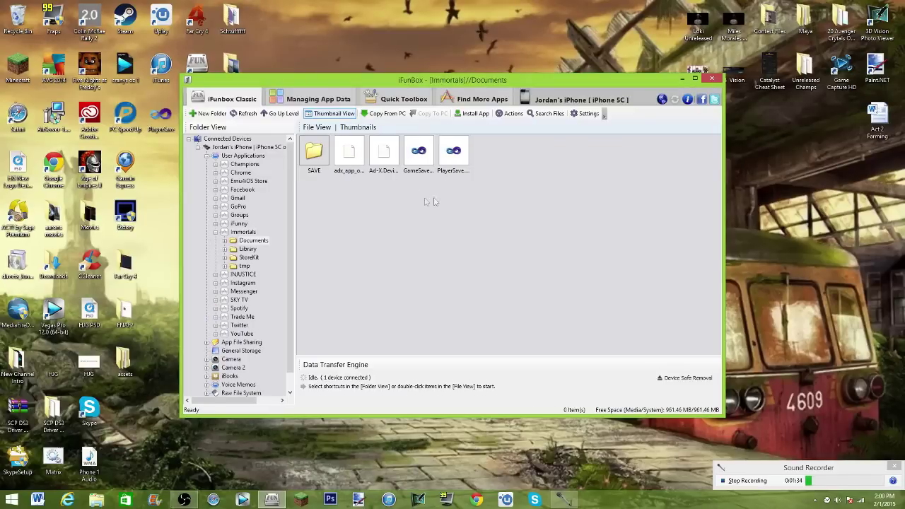
pyautogui.moveTo(417, 190); pyautogui.dragTo(502, 140)
pyautogui.press('Delete')
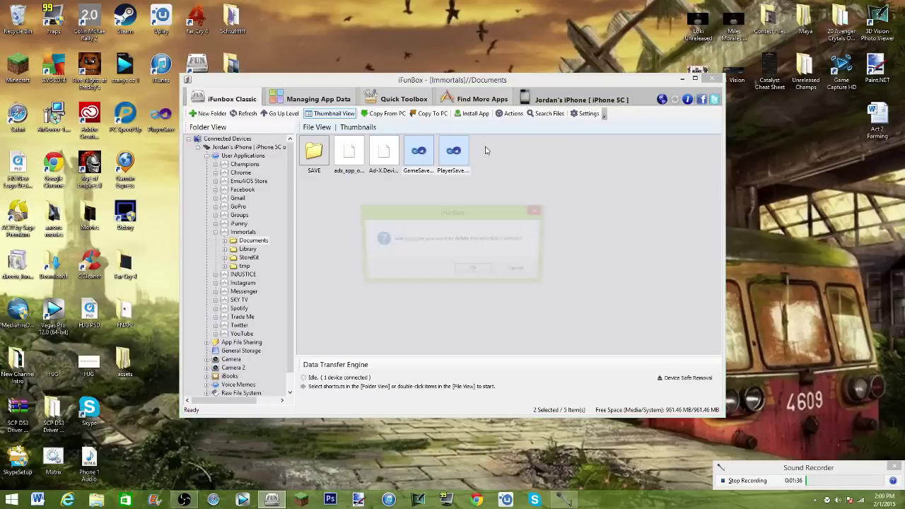
pyautogui.click(474, 272)
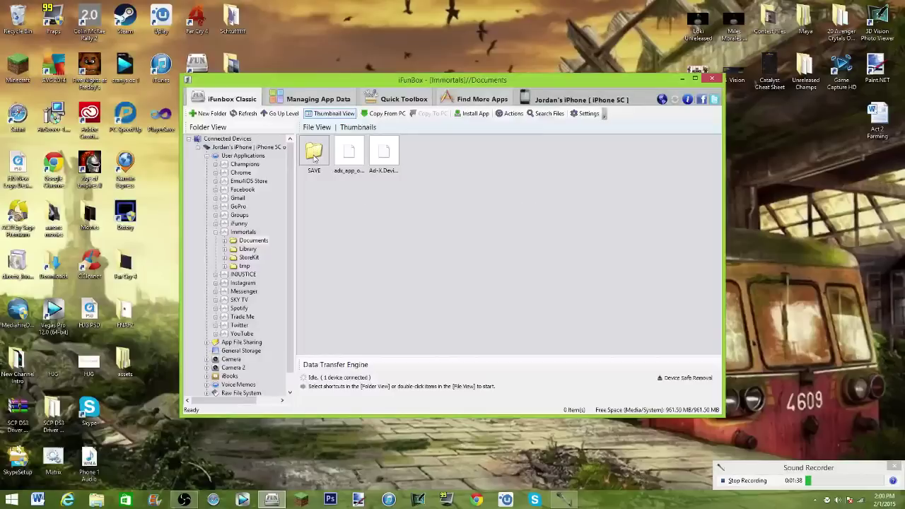
pyautogui.doubleClick(315, 155)
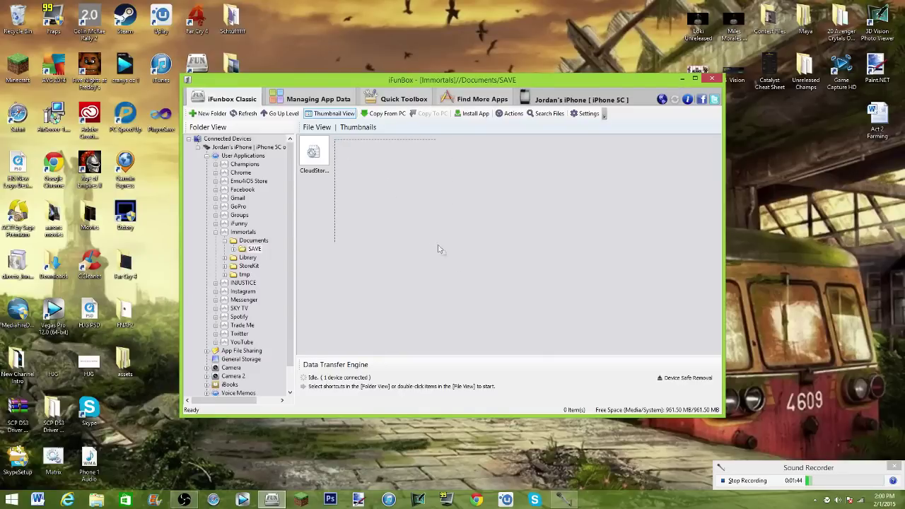
# Copy the PlayerSave file from the desktop into the Immortals SAVE folder.
pyautogui.moveTo(444, 251); pyautogui.dragTo(491, 297)
pyautogui.rightClick(262, 9)
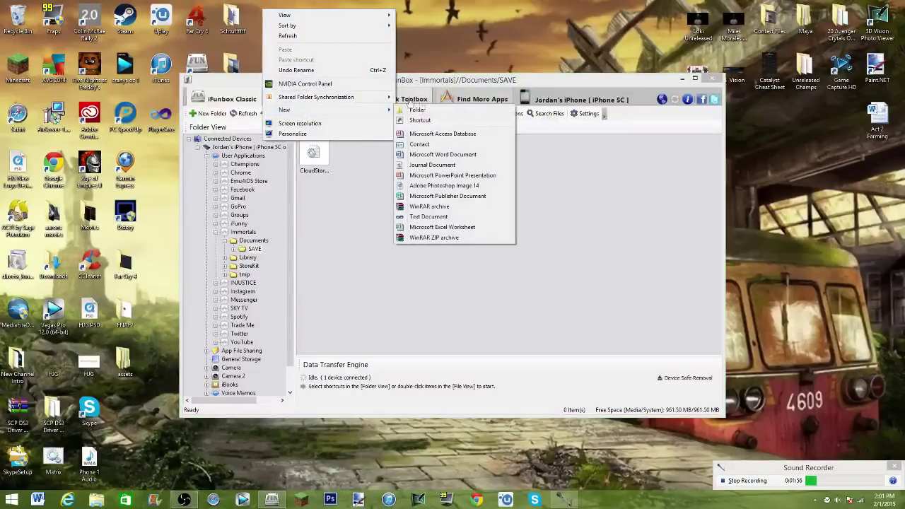
pyautogui.click(407, 48)
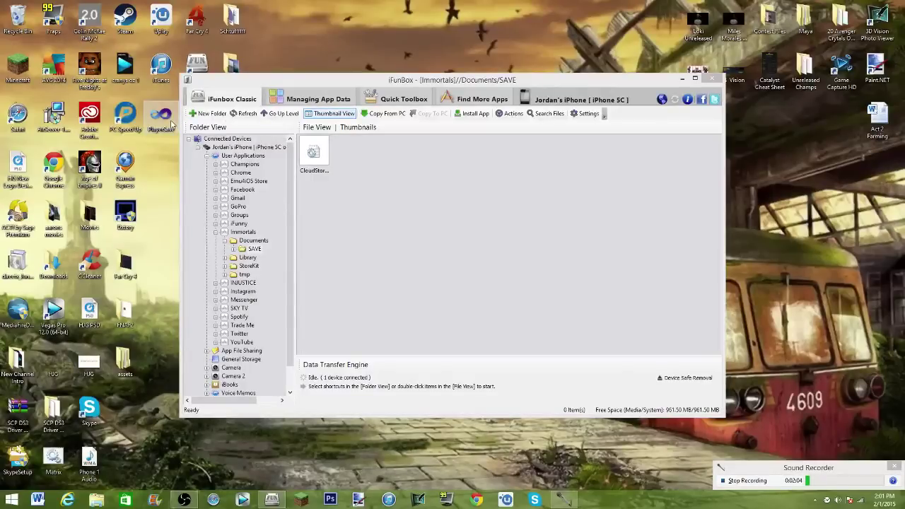
pyautogui.moveTo(421, 202); pyautogui.dragTo(417, 198)
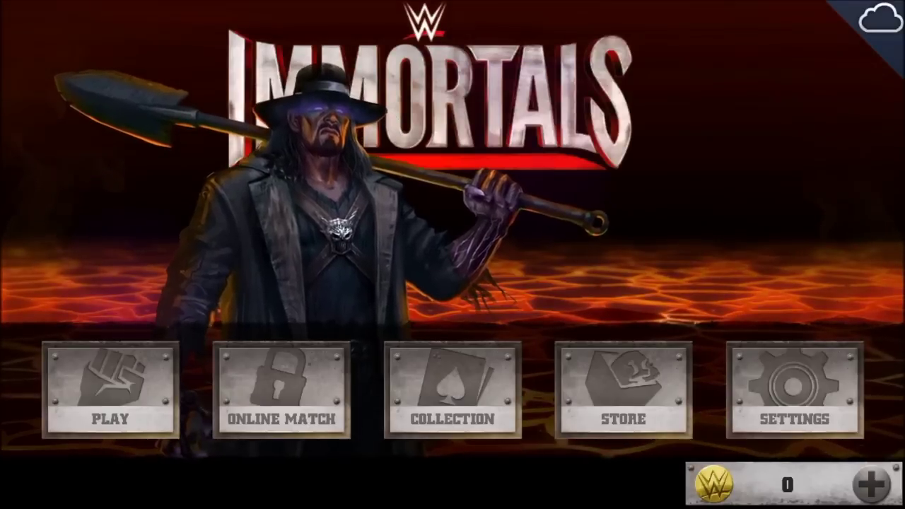
# Accept both restore prompts to load the WBPlay save, giving 991,503,949 coins.
pyautogui.click(452, 389)
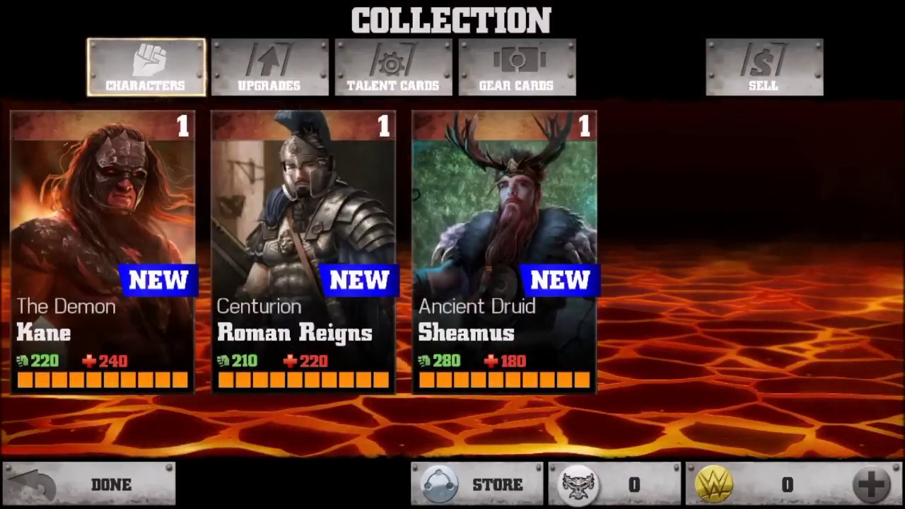
pyautogui.click(88, 484)
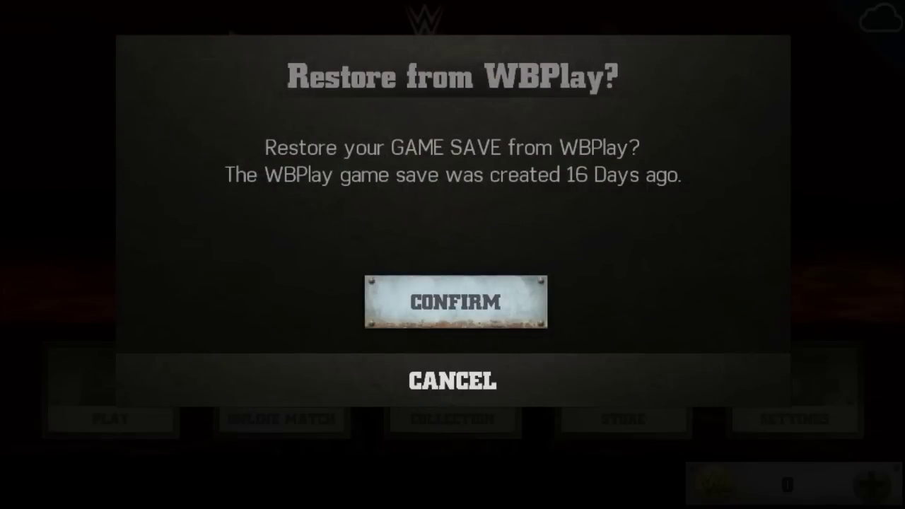
pyautogui.click(456, 301)
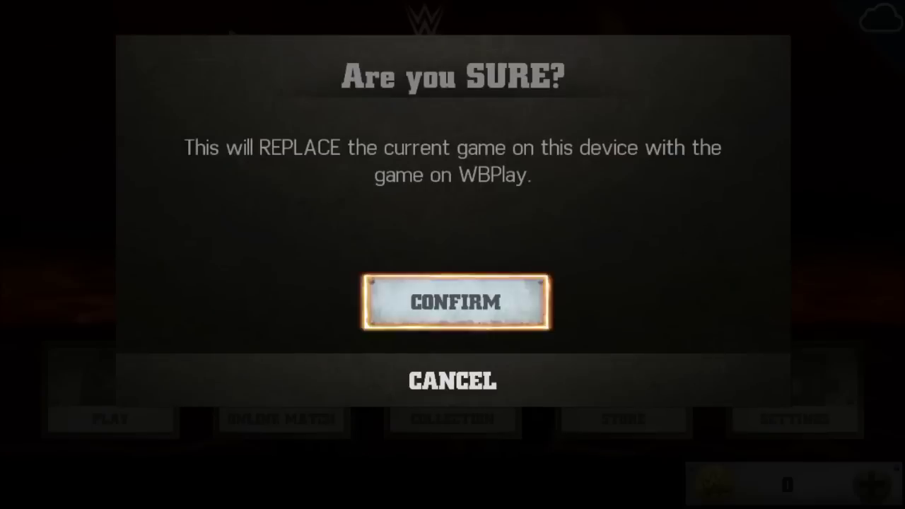
pyautogui.click(456, 302)
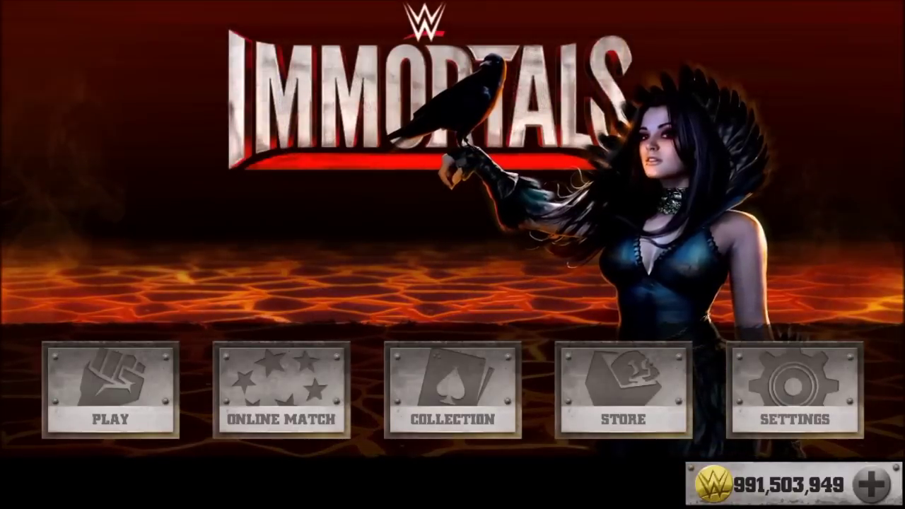
# Swipe through the character cards, from Kane and Brock Lesnar to Roman Reigns and Undertaker, checking each is level 50.
pyautogui.click(452, 389)
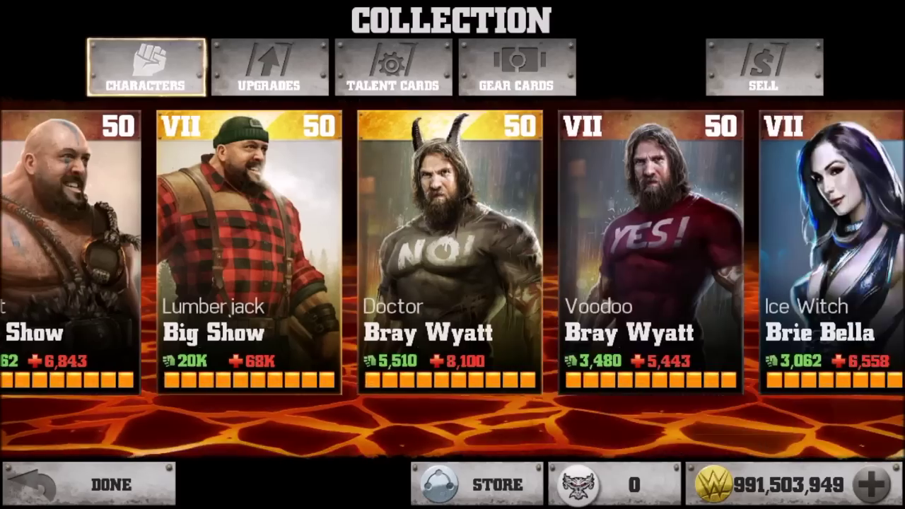
pyautogui.moveTo(636, 247); pyautogui.dragTo(339, 248)
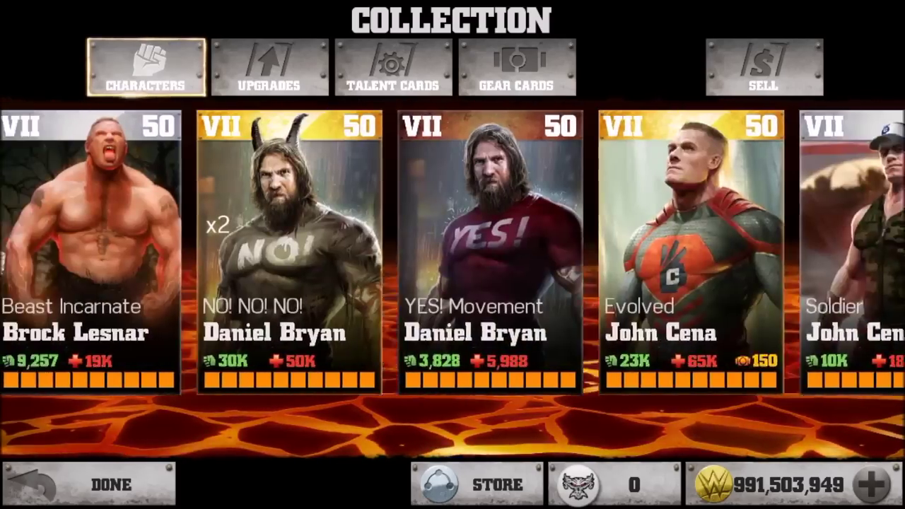
pyautogui.moveTo(283, 248); pyautogui.dragTo(481, 248)
pyautogui.moveTo(636, 248); pyautogui.dragTo(212, 247)
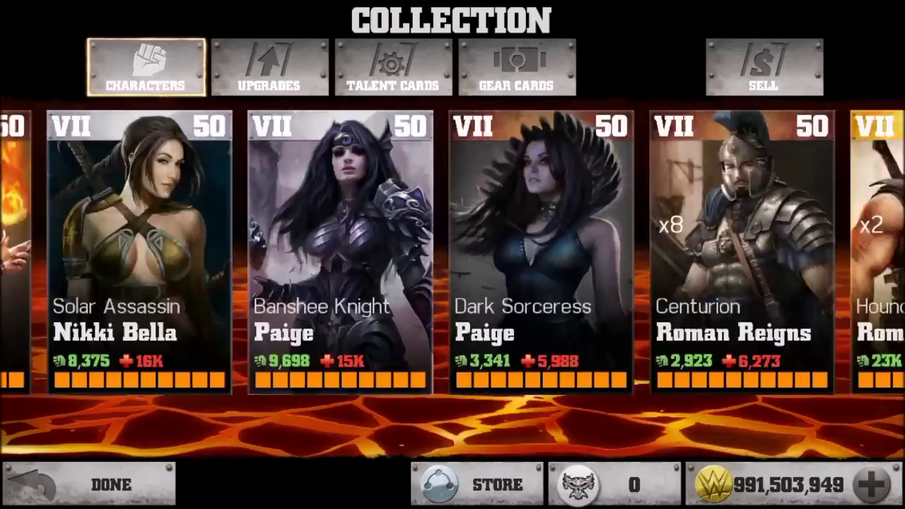
pyautogui.moveTo(637, 247)
pyautogui.mouseDown()
pyautogui.moveTo(212, 247)
pyautogui.moveTo(636, 248)
pyautogui.mouseUp()
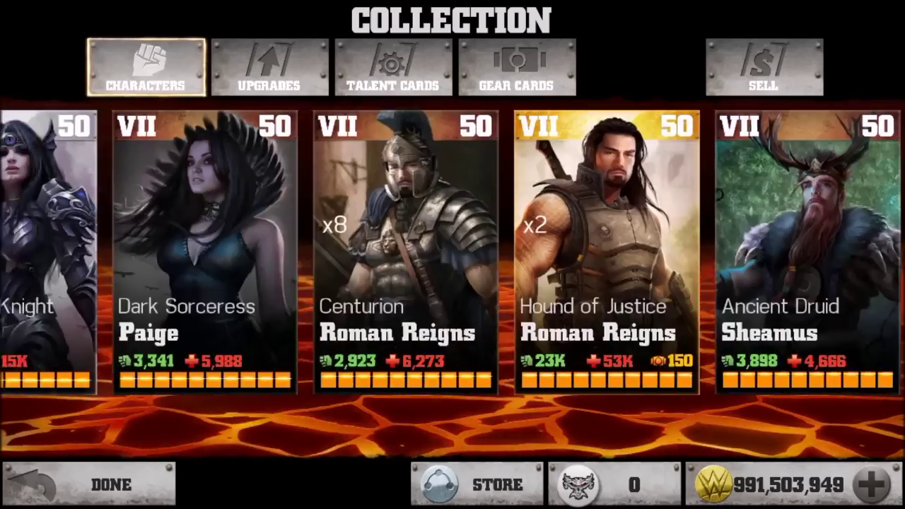
pyautogui.moveTo(212, 248); pyautogui.dragTo(637, 248)
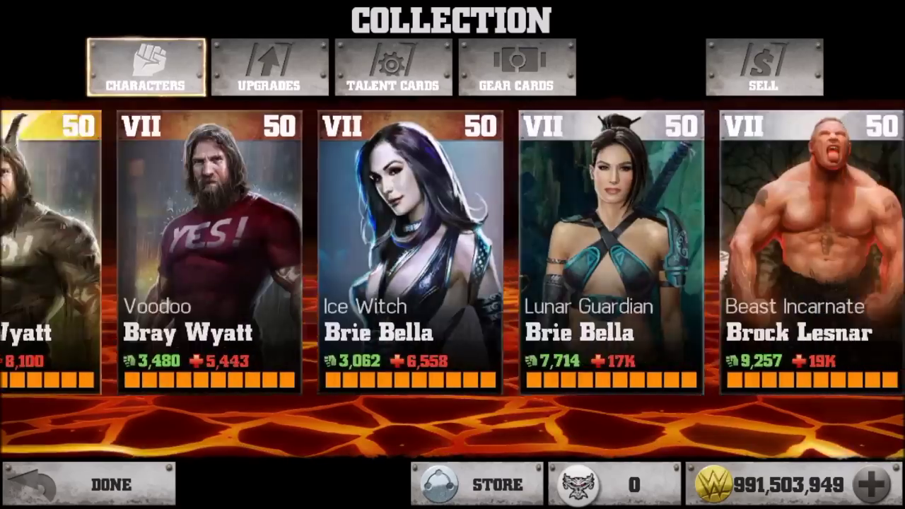
pyautogui.moveTo(636, 247); pyautogui.dragTo(318, 248)
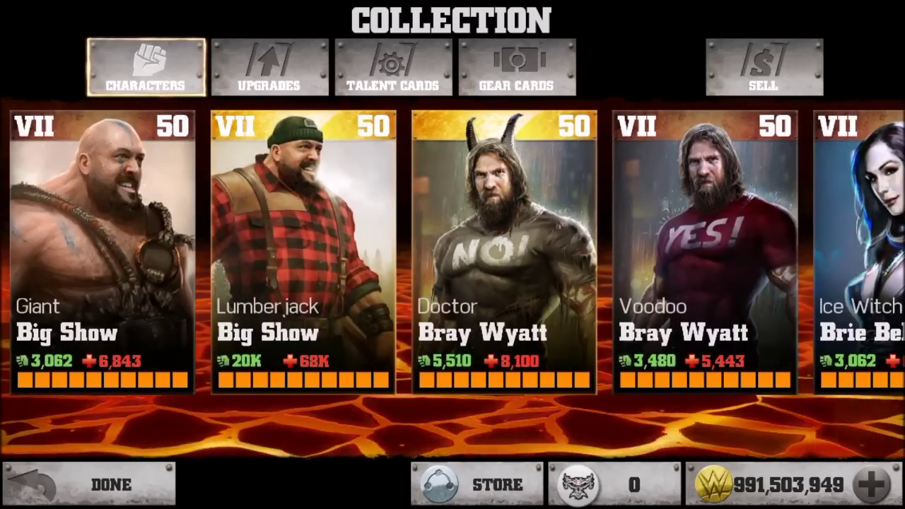
pyautogui.moveTo(637, 247); pyautogui.dragTo(212, 248)
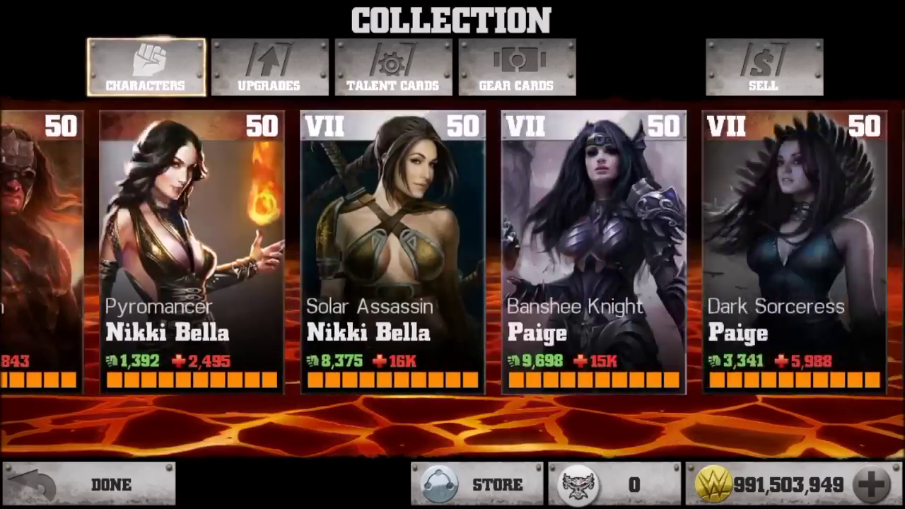
pyautogui.moveTo(636, 248); pyautogui.dragTo(297, 247)
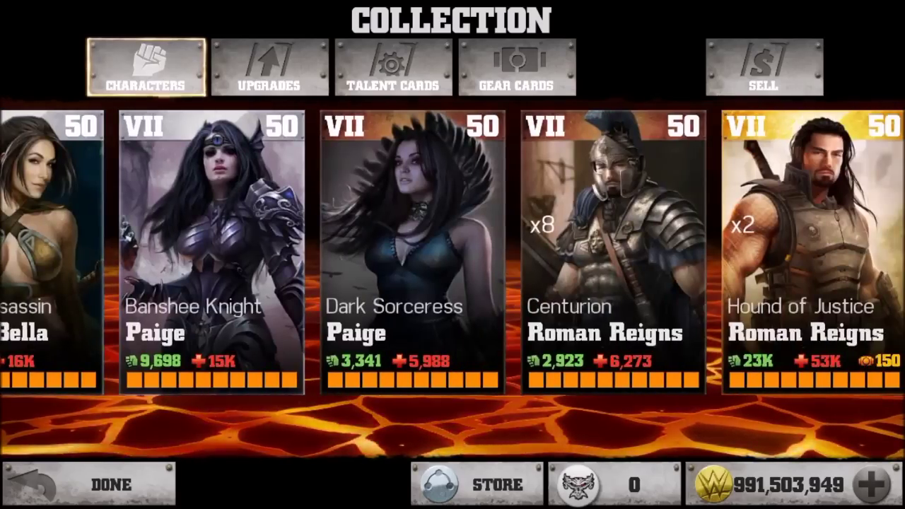
pyautogui.moveTo(637, 248); pyautogui.dragTo(407, 248)
pyautogui.moveTo(636, 247); pyautogui.dragTo(212, 247)
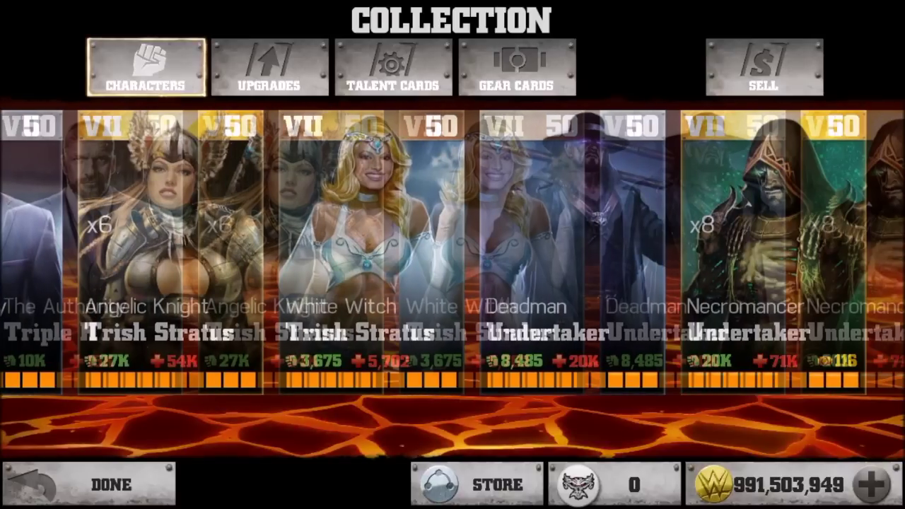